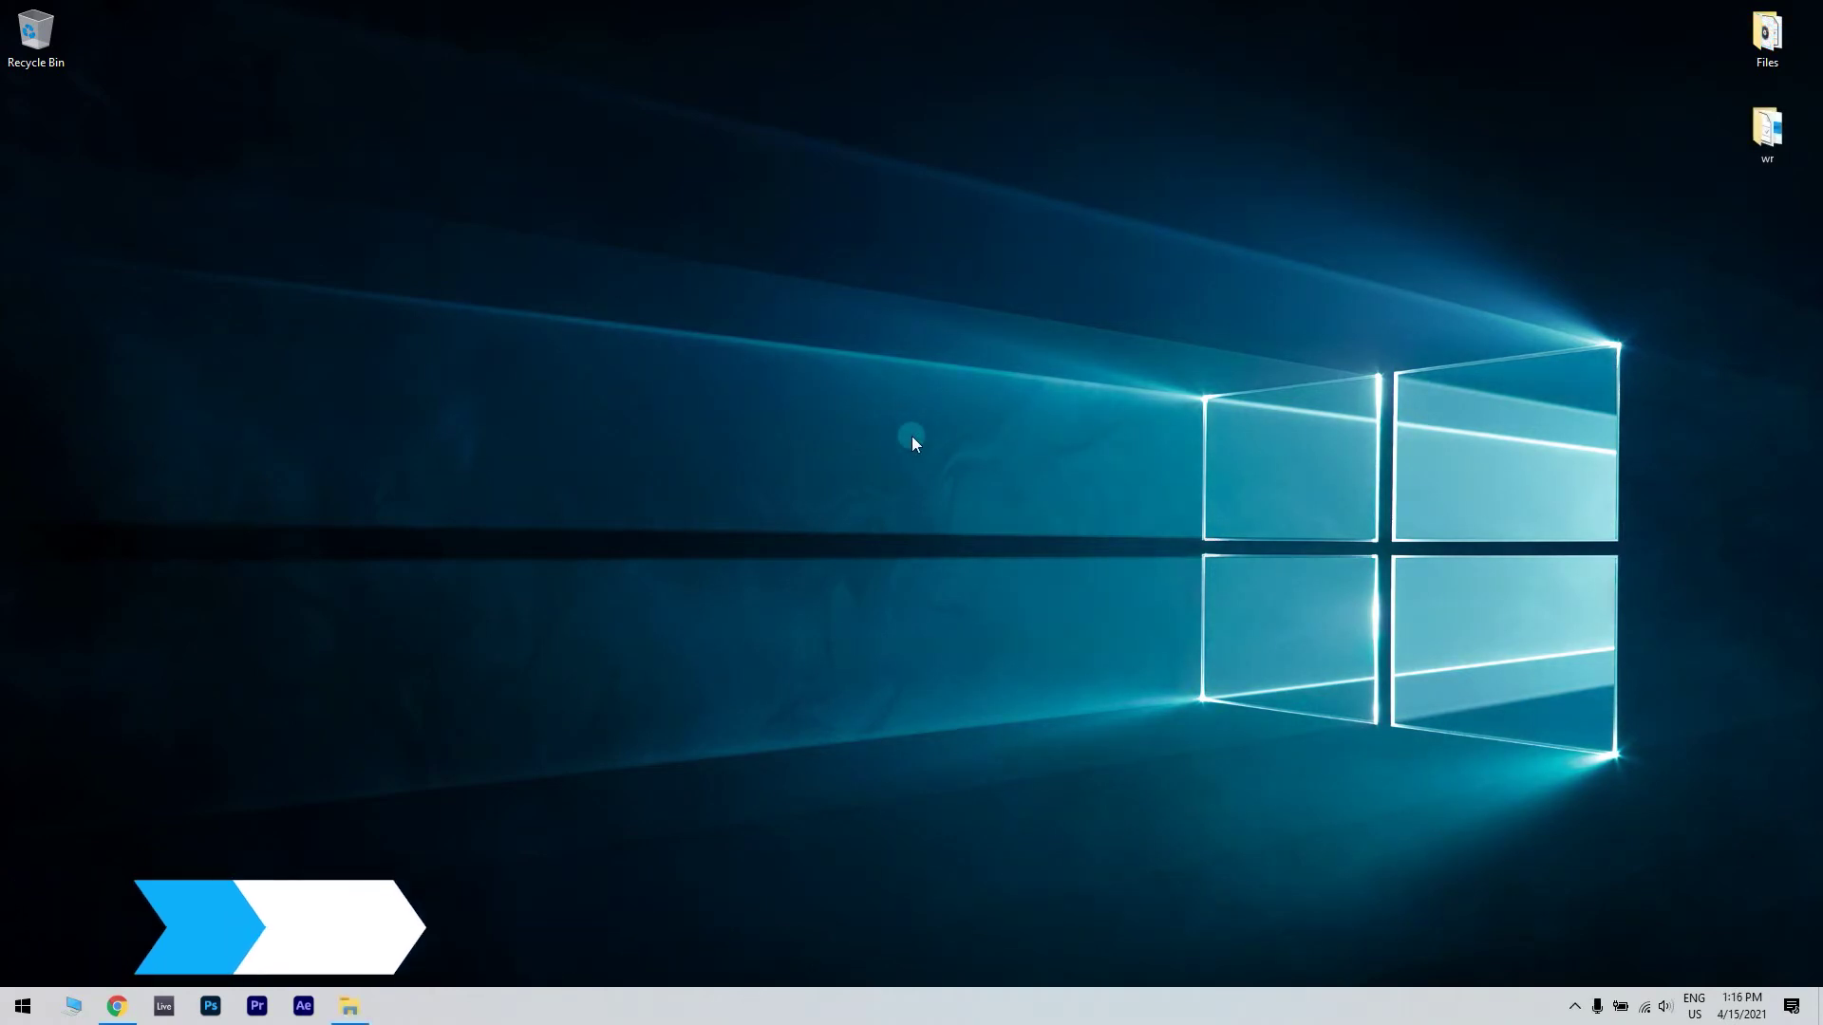
# Open the Windows Start menu from the taskbar.
pyautogui.click(17, 1006)
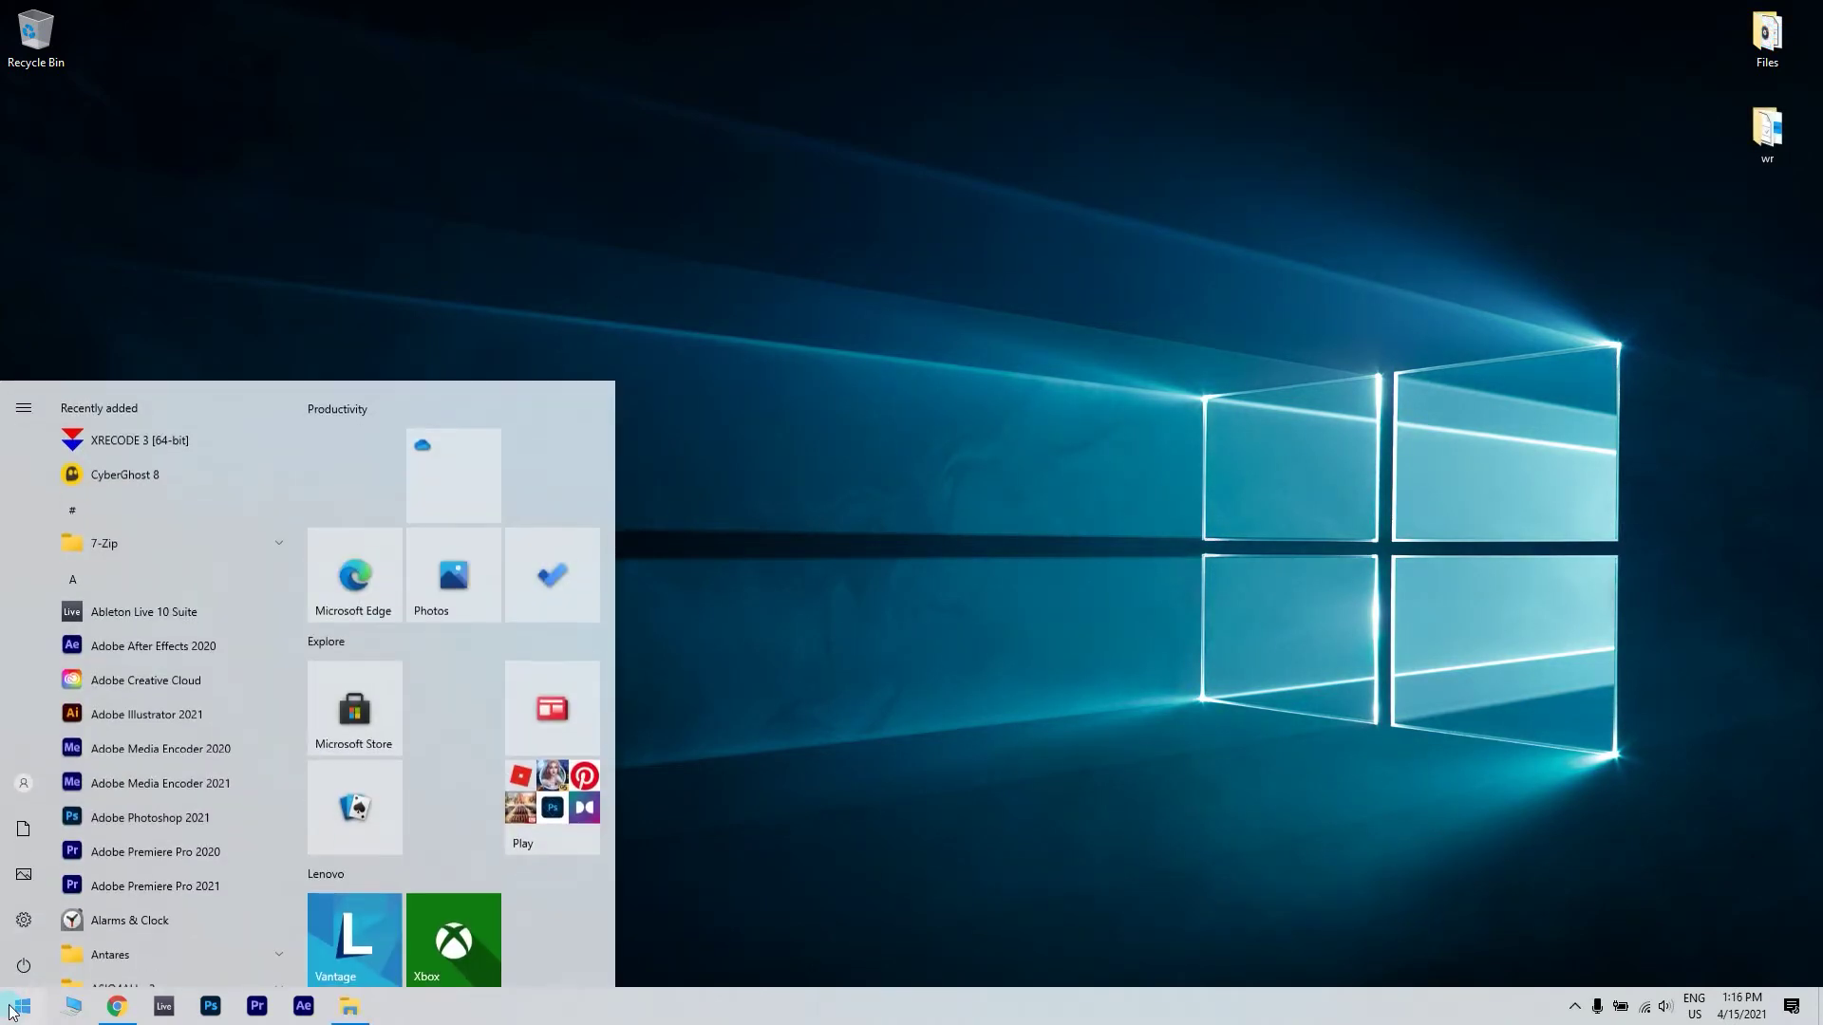
pyautogui.write('windows fire')
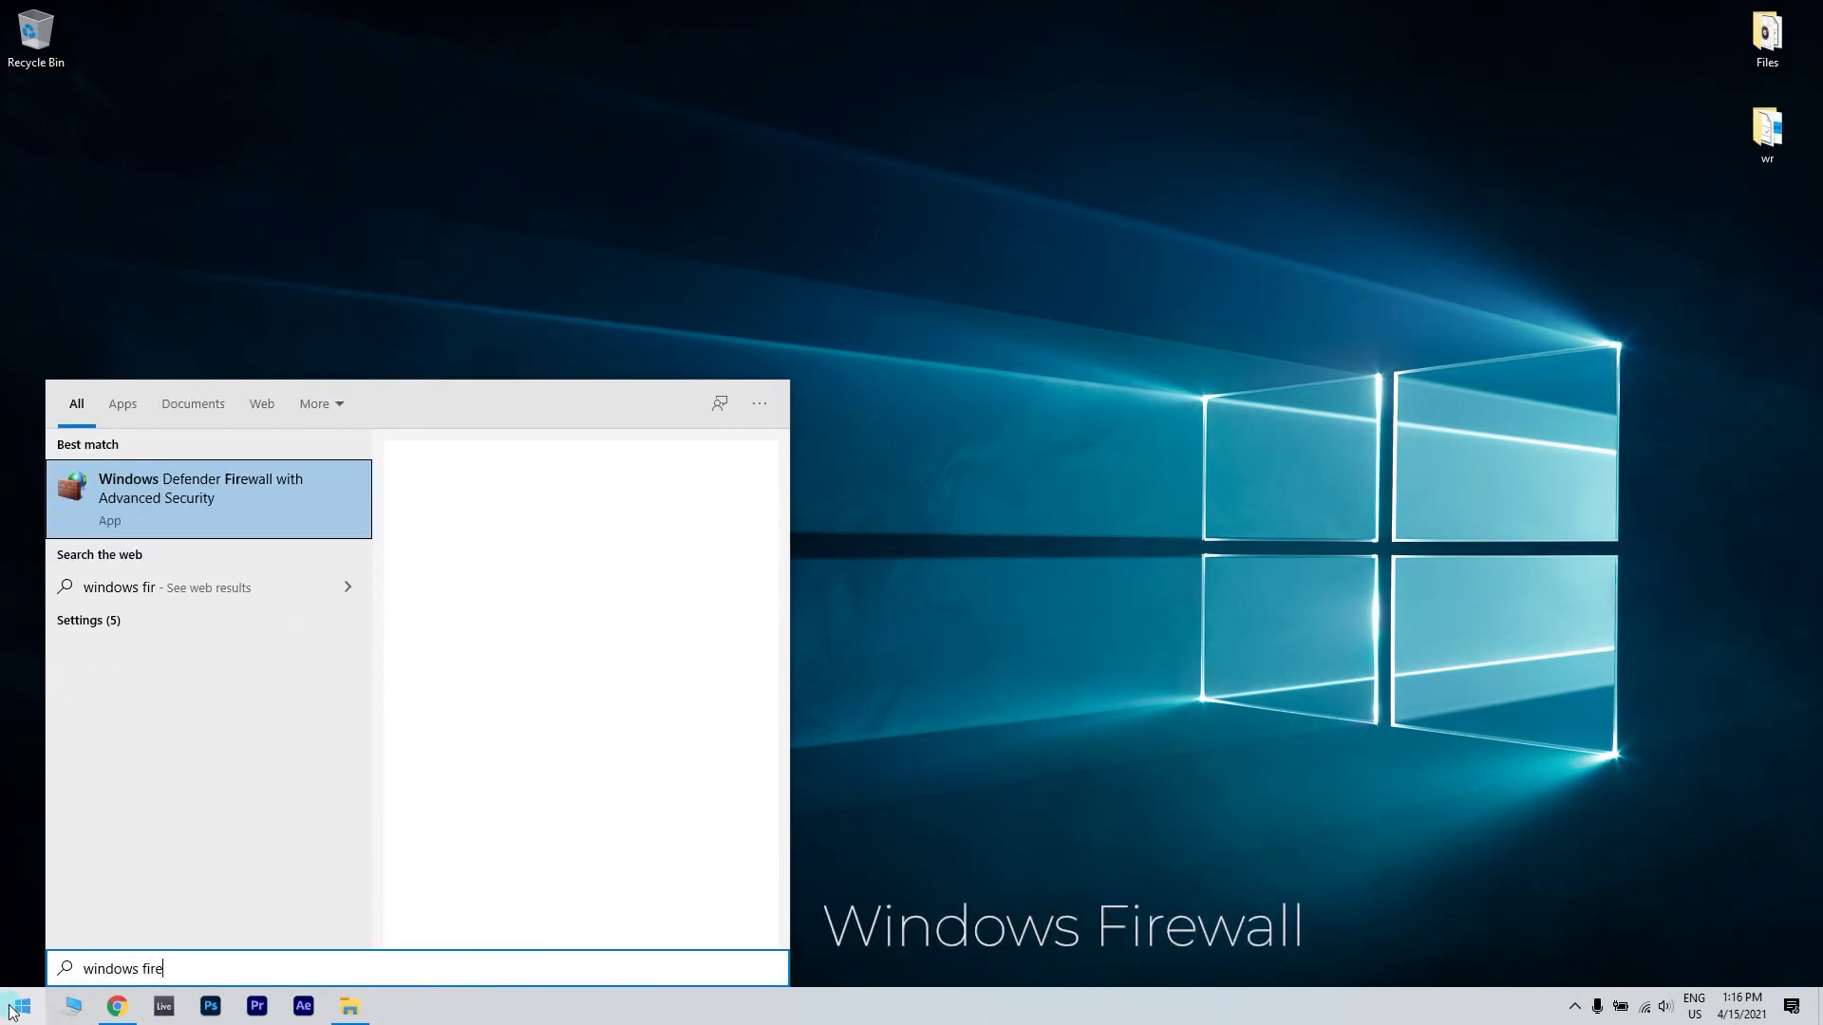
pyautogui.write('wall')
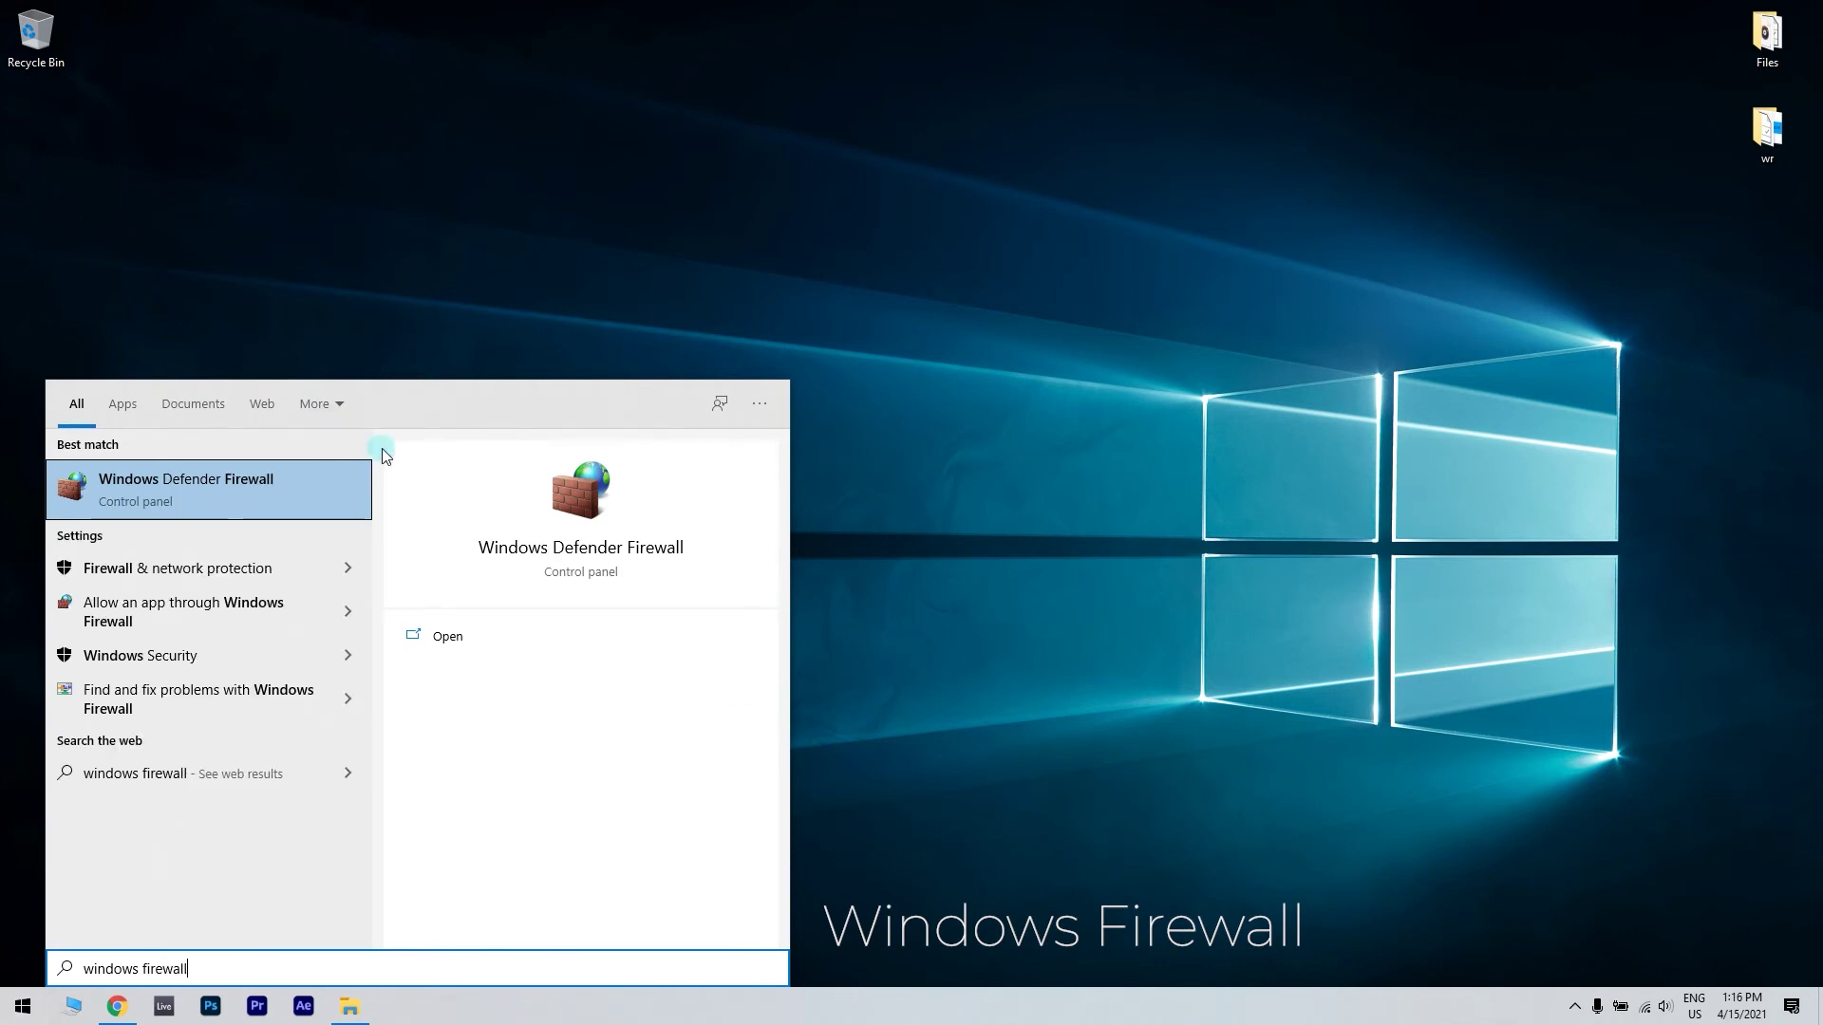
# Open Windows Defender Firewall and go to its per-network on/off settings page.
pyautogui.click(326, 486)
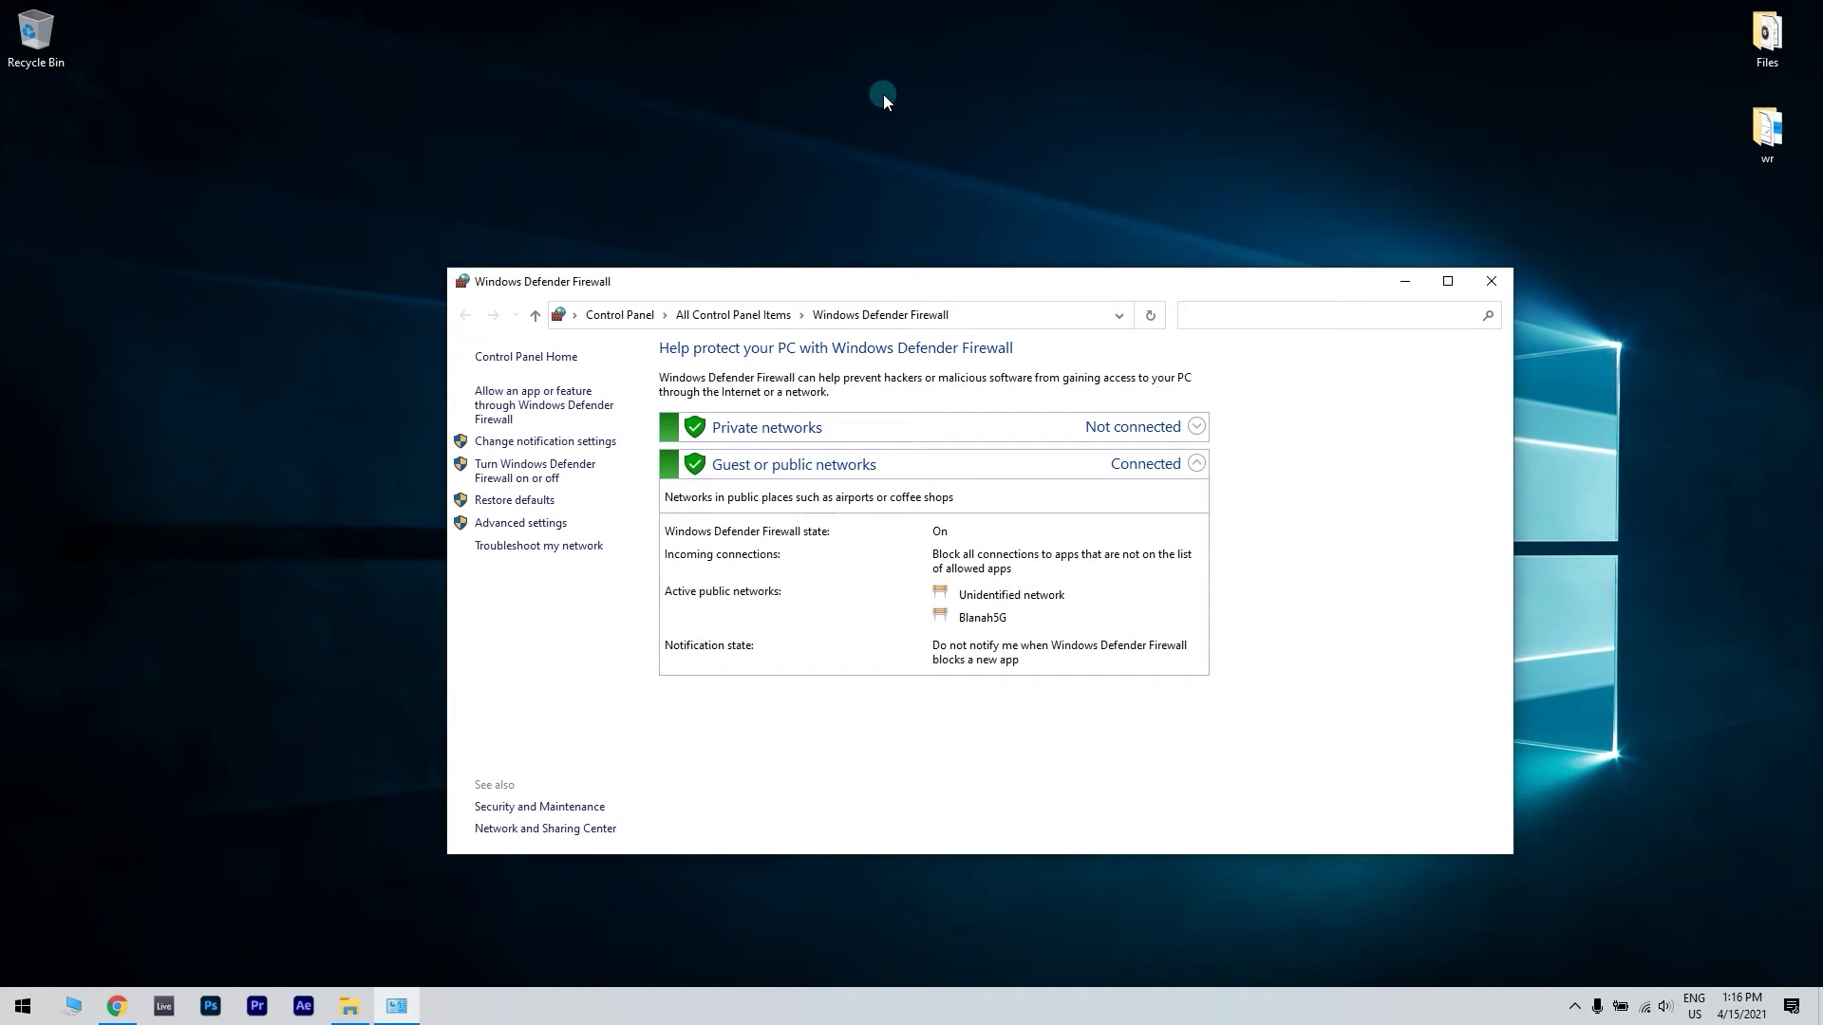
pyautogui.click(520, 470)
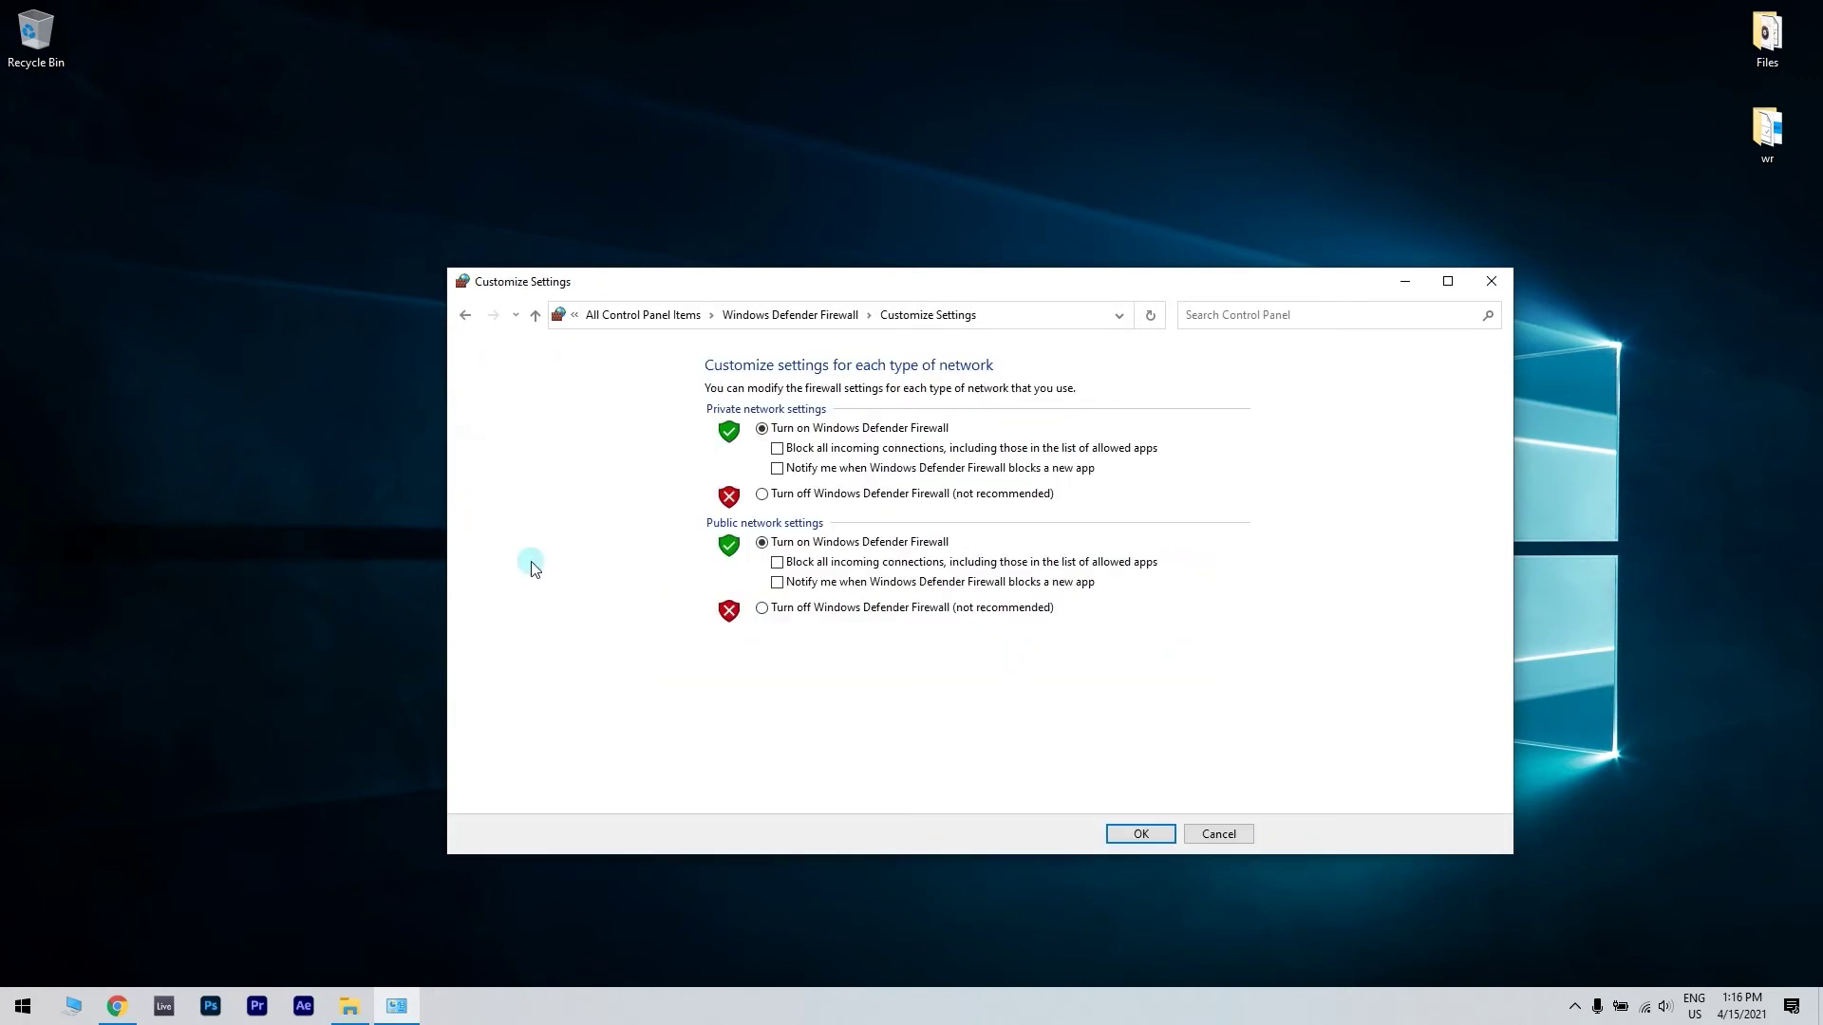
# Select 'Turn off Windows Defender Firewall' for both Private and Public networks.
pyautogui.click(761, 493)
pyautogui.click(761, 609)
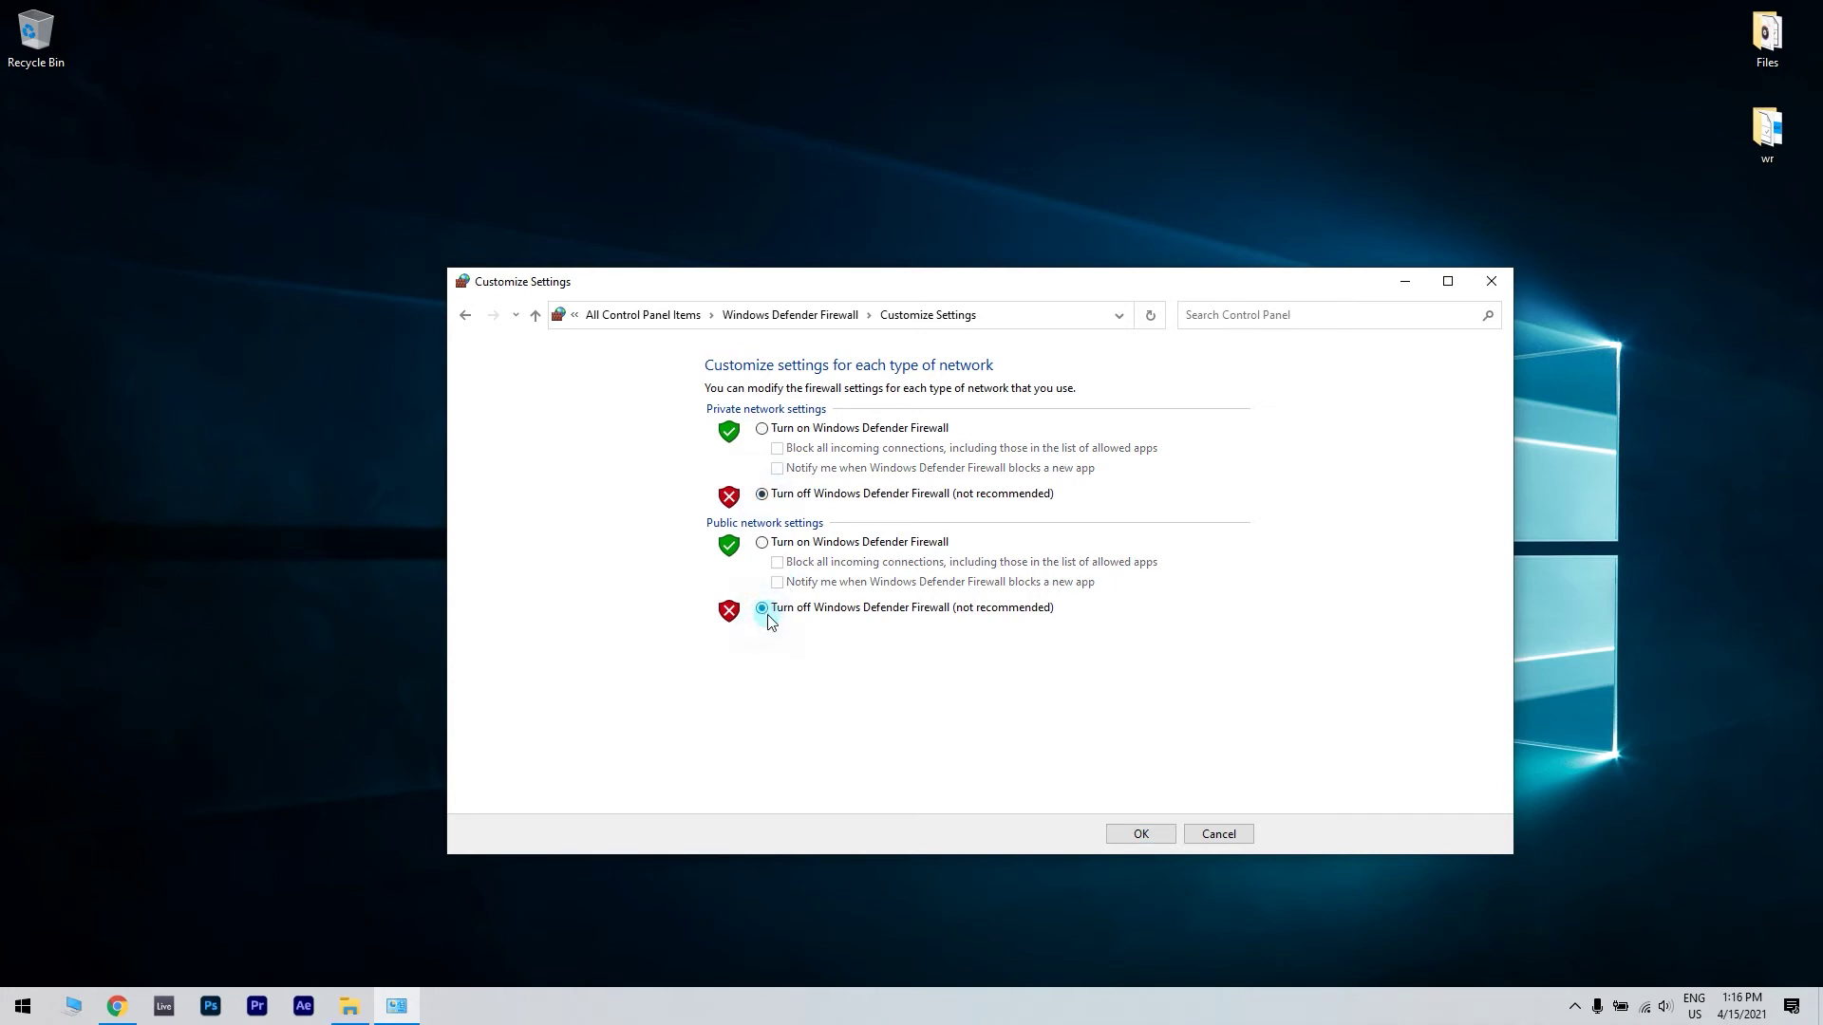